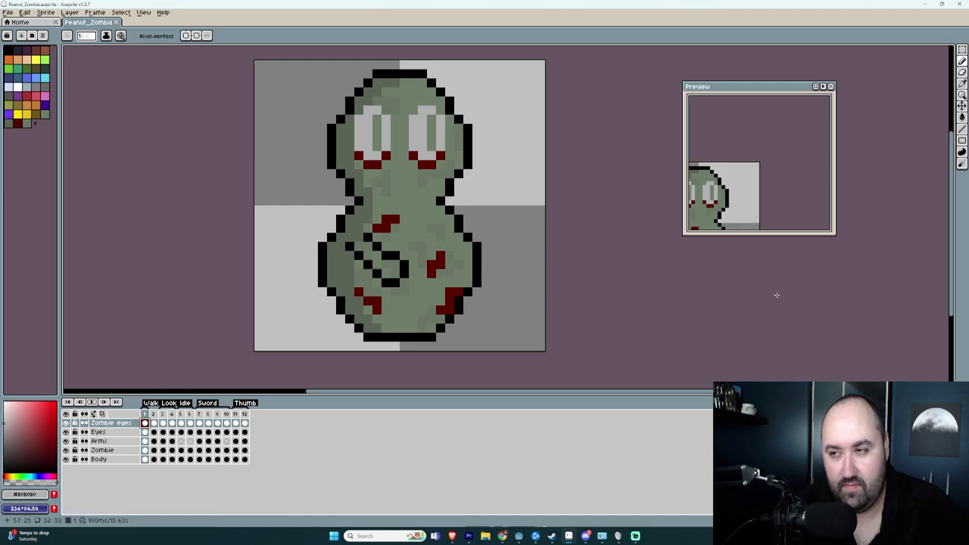
Scroll the canvas view over the painted zombie peanut sprite.
scroll(545, 281, "down", 1)
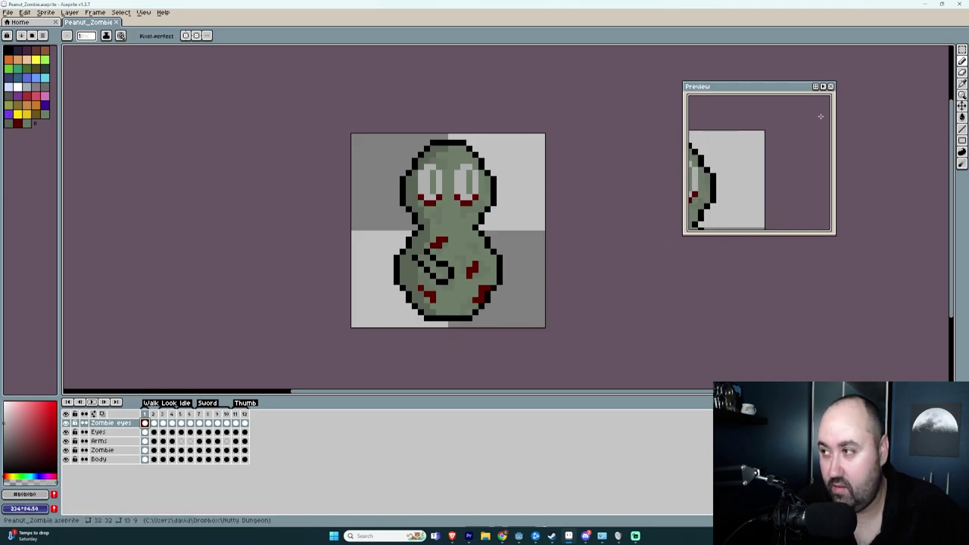
Centre the zombie in the Preview window beside the canvas and end the Walk tag at frame 4.
left_click_drag(775, 128, 820, 138)
left_click_drag(762, 101, 649, 156)
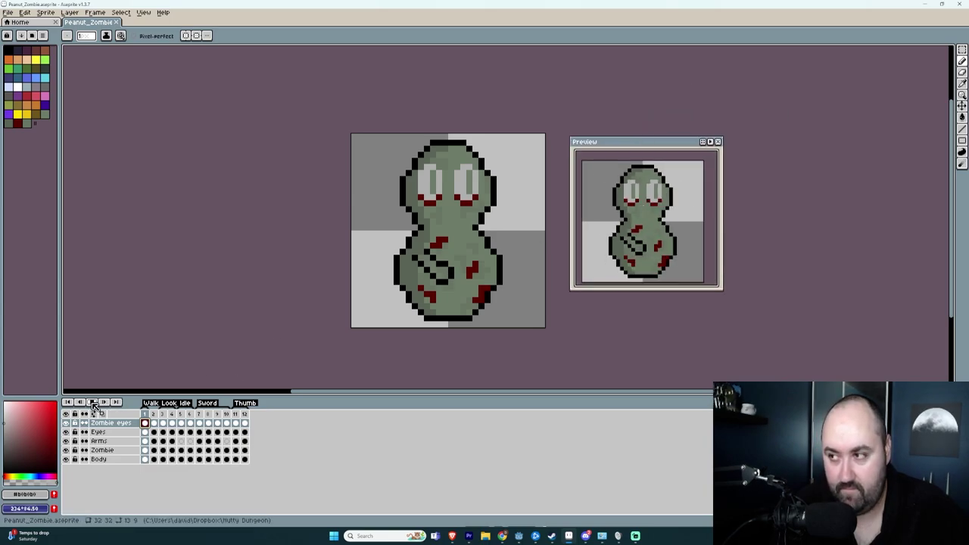
left_click(154, 414)
left_click(145, 413)
double_click(151, 403)
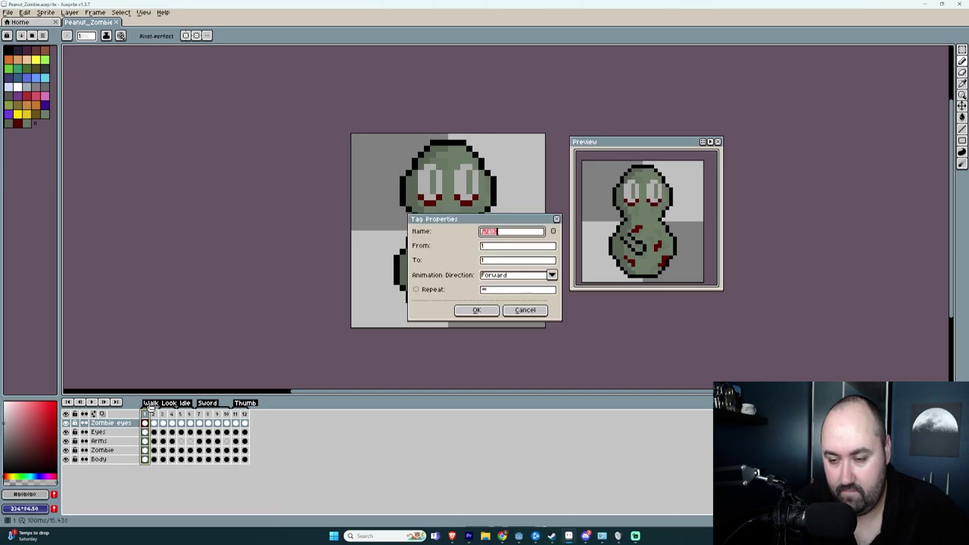
left_click(492, 262)
type("4")
left_click(476, 310)
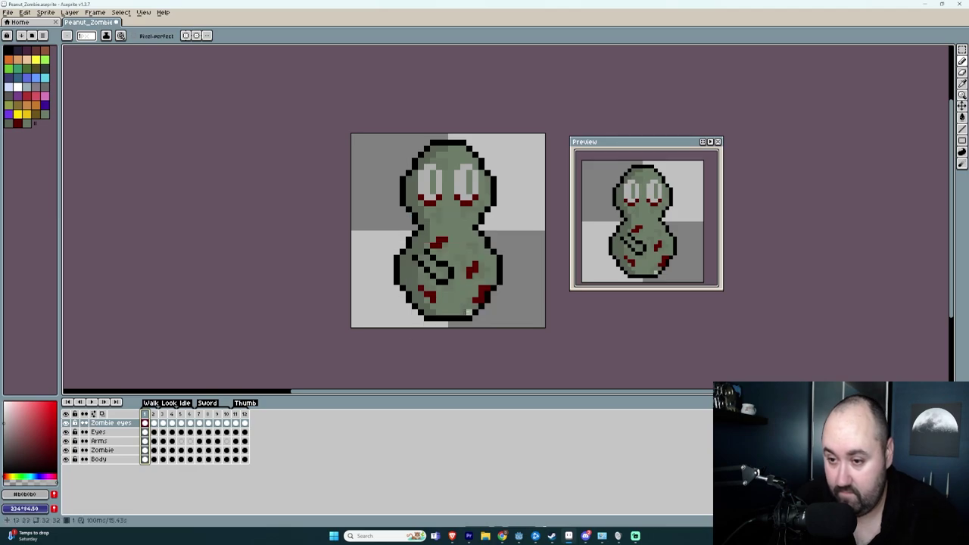
Play the animation, repaint the stray upper-left head outline pixel lighter, replay, then select frame 4's Zombie eyes cel.
left_click(97, 404)
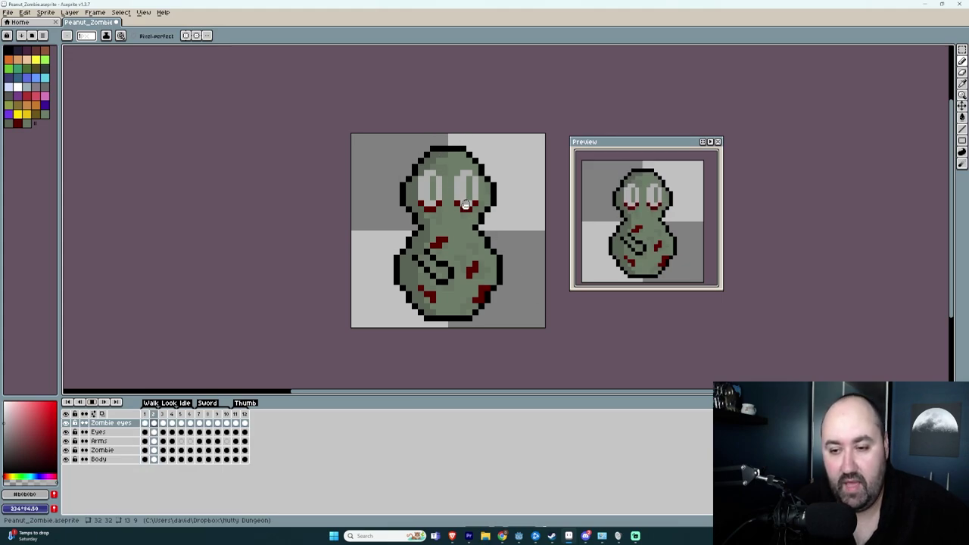
left_click(96, 406)
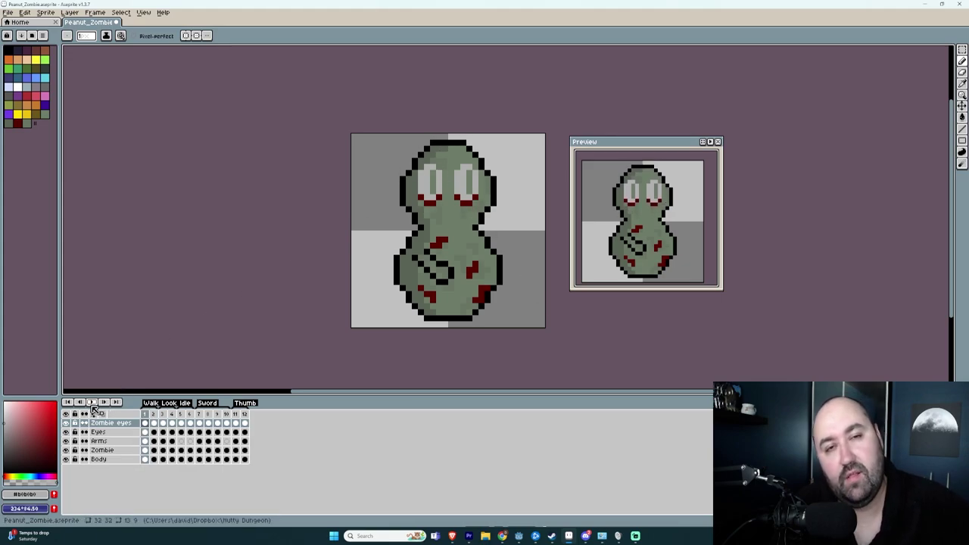
left_click(418, 155)
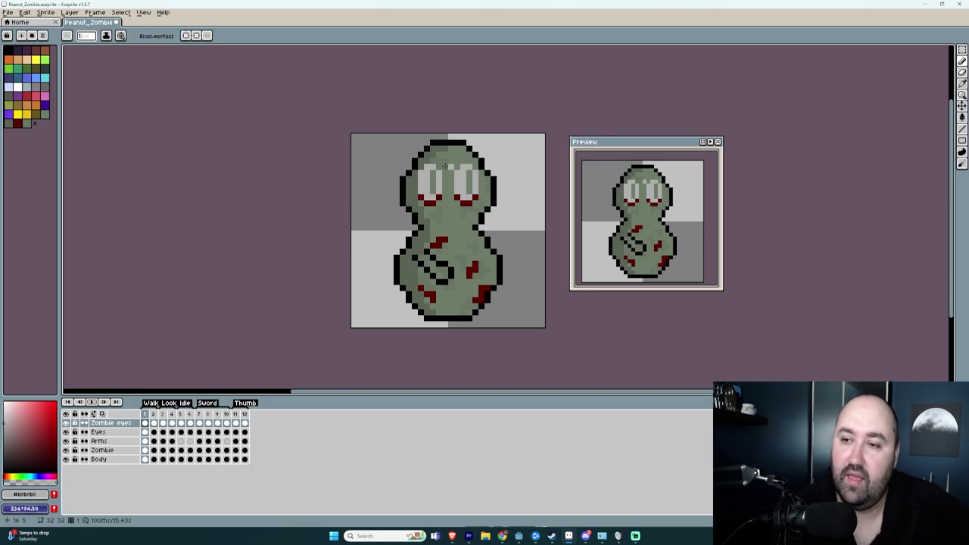
left_click(98, 404)
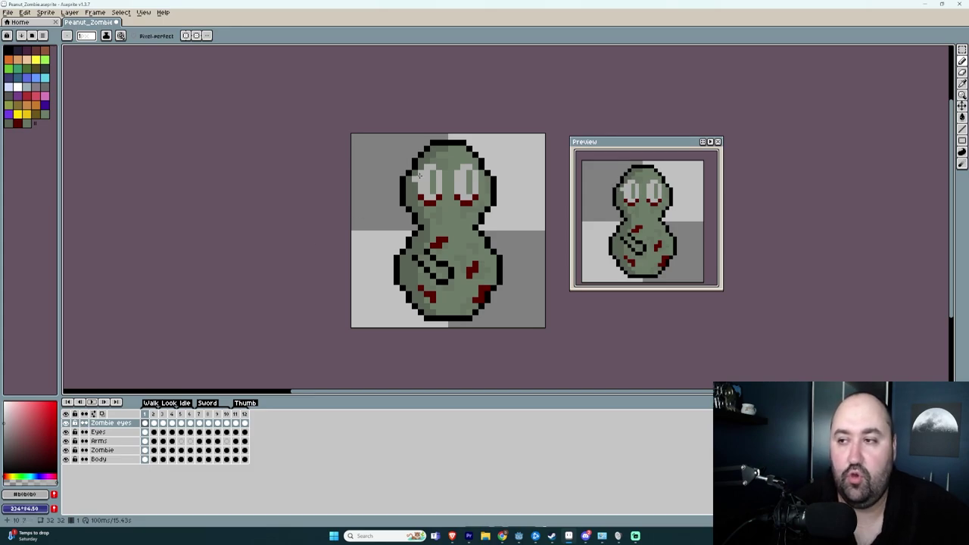
left_click(91, 405)
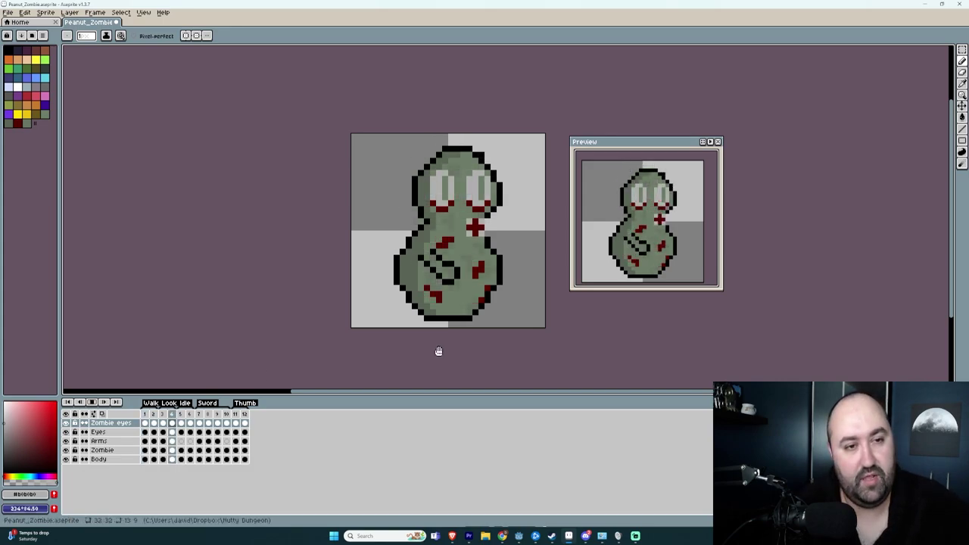
left_click(172, 422)
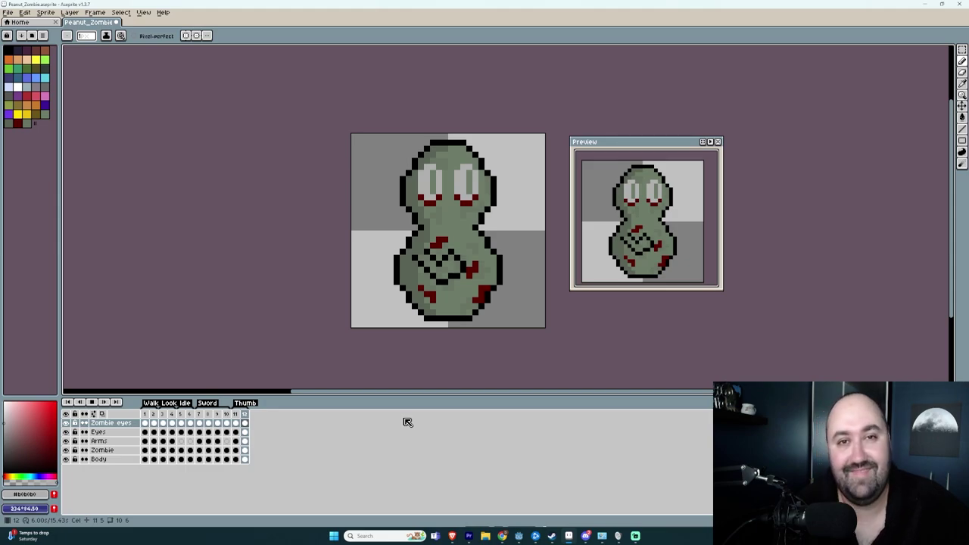
Bring up the Open dialog in the Nutty Dungeon folder via Alt+F, O.
key("alt+f")
key("o")
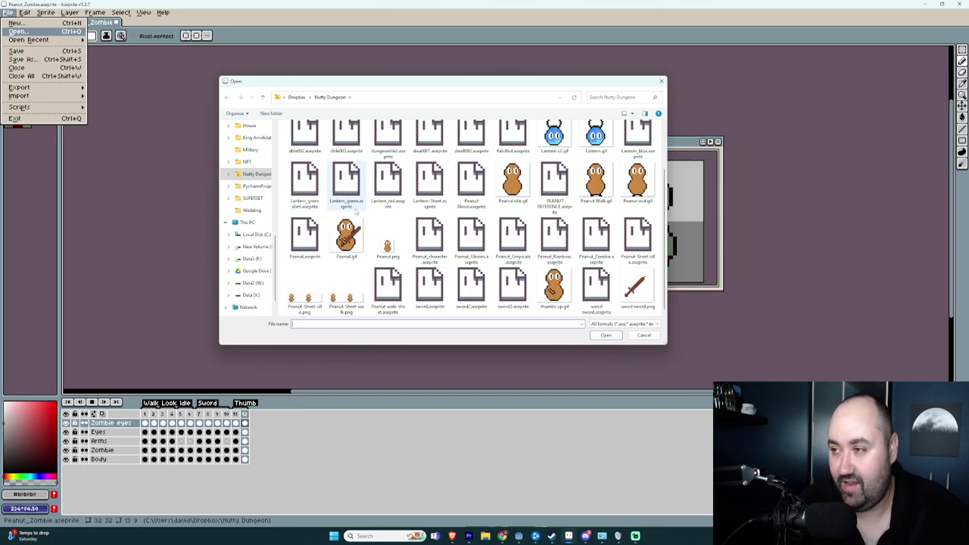
Open KaloNut.aseprite and zoom in on its sheet of cream peanut characters.
scroll(454, 209, "up", 2)
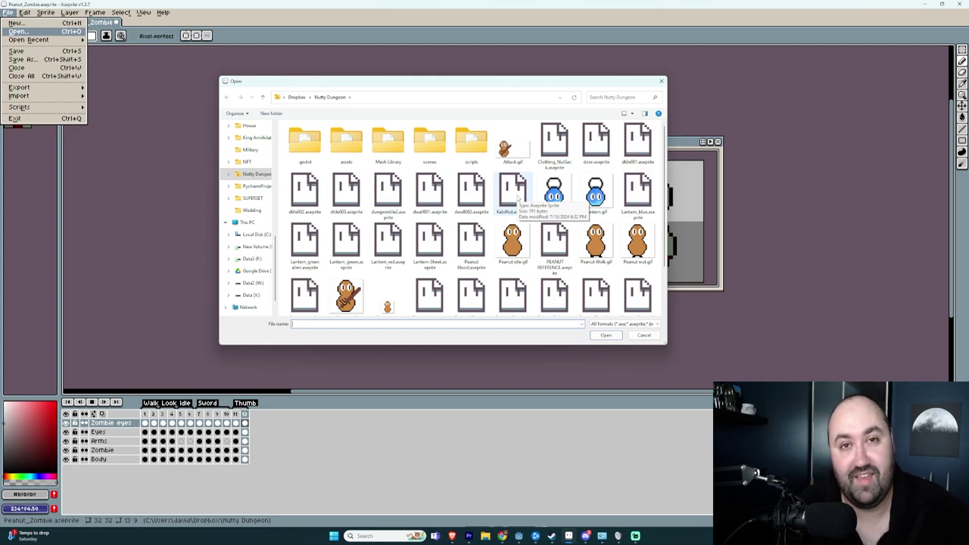
double_click(518, 198)
scroll(495, 240, "up", 4)
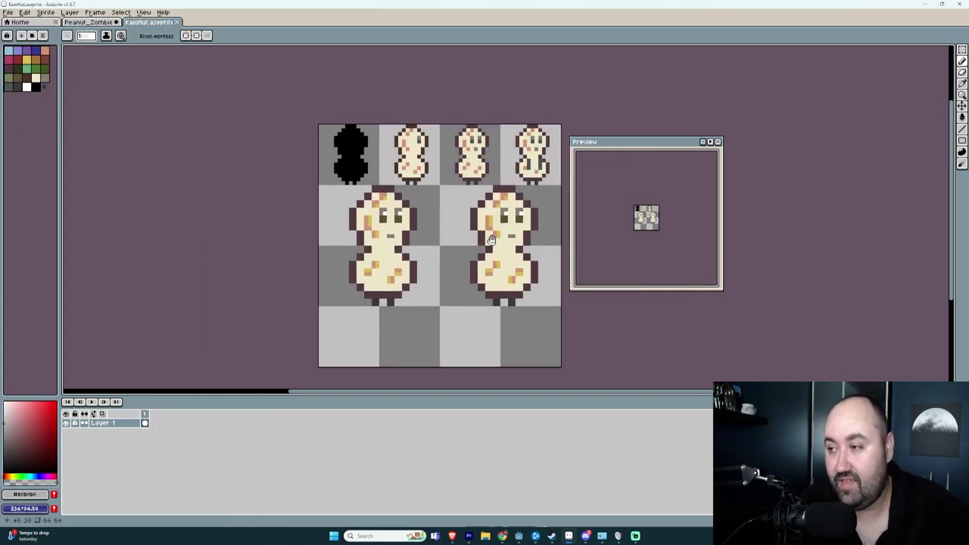
scroll(494, 240, "up", 2)
middle_click_drag(531, 223, 531, 224)
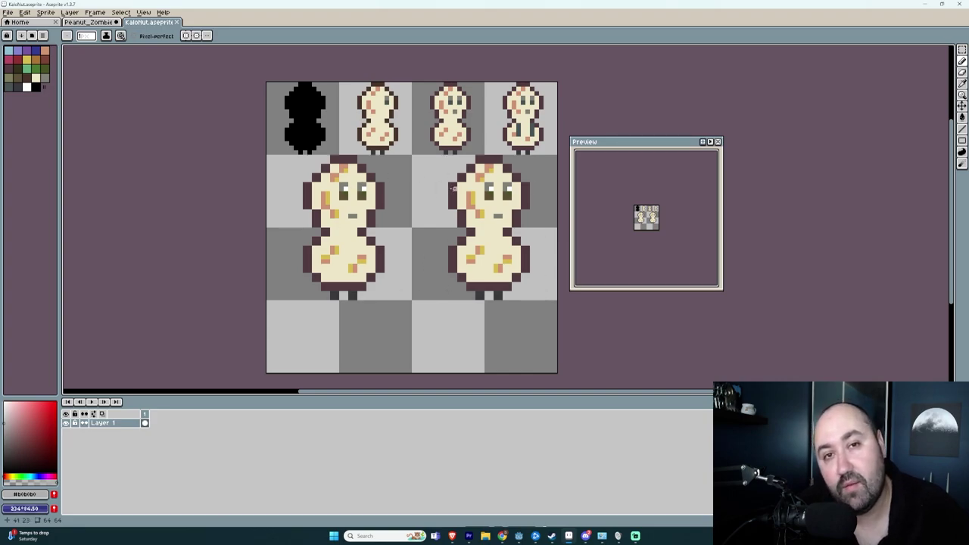
scroll(562, 276, "up", 1)
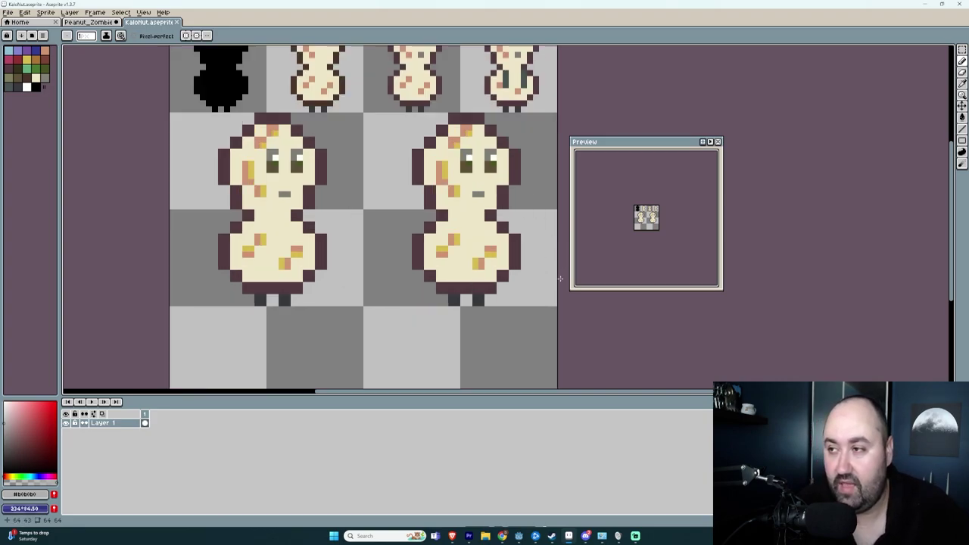
scroll(560, 278, "down", 1)
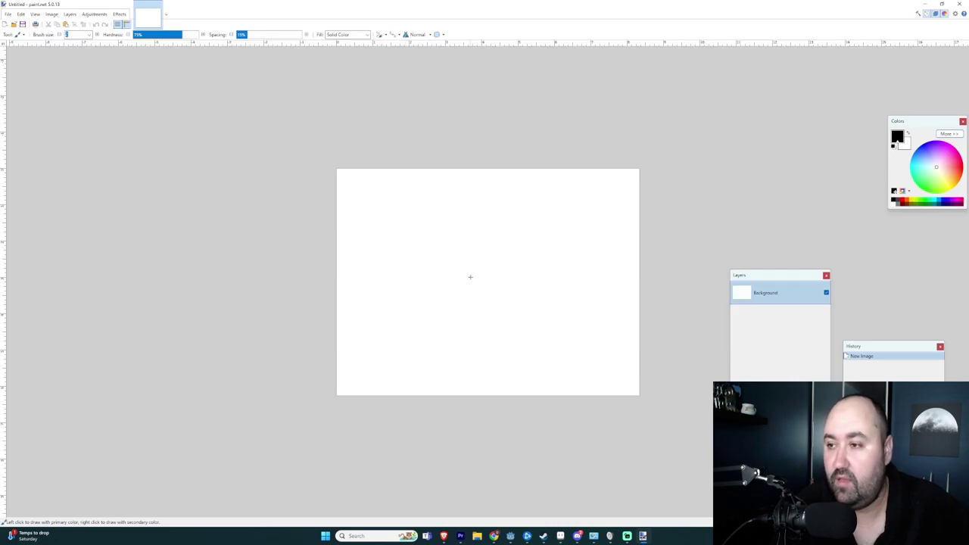
Switch to the paintbrush at size 14 in paint.net.
left_click(17, 34)
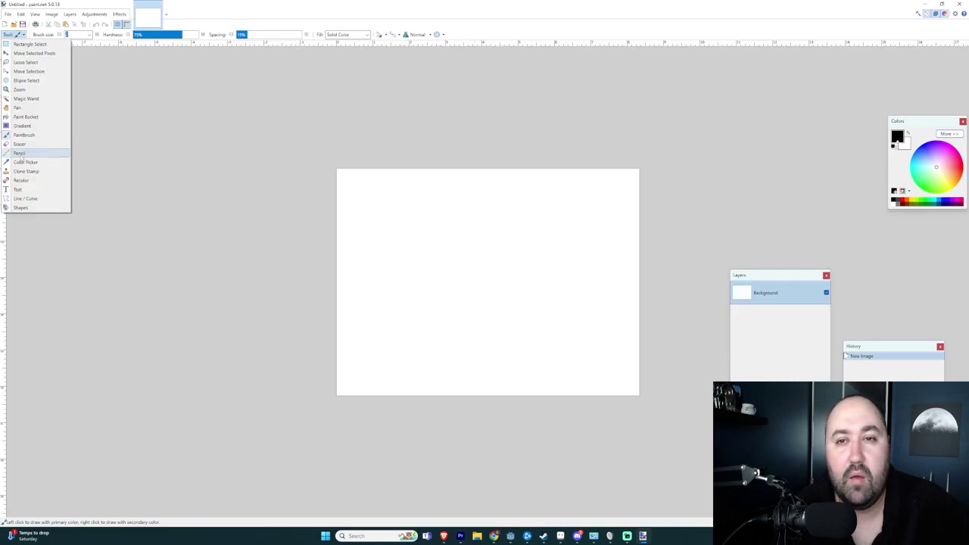
left_click(23, 136)
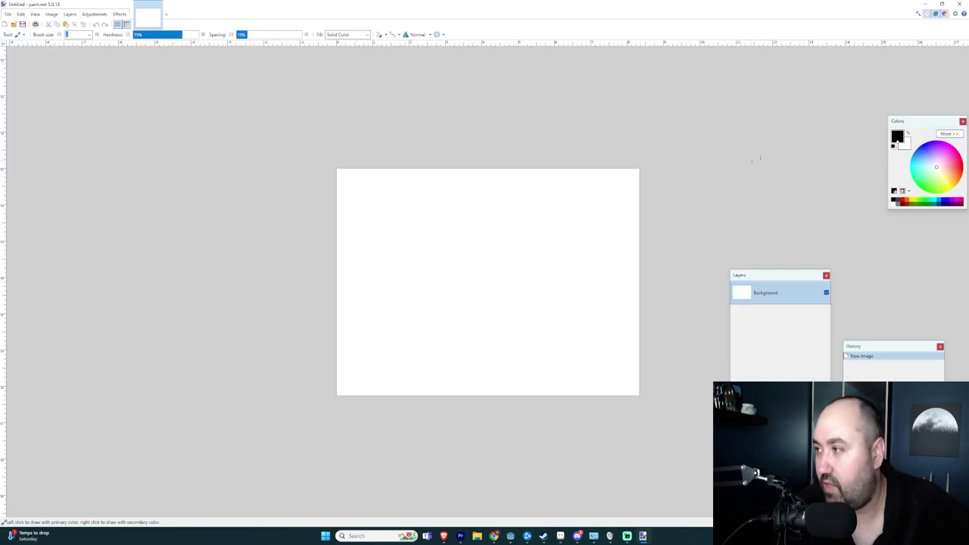
left_click(90, 35)
left_click(75, 127)
Paint a blocky black S letterform with vertical and diagonal strokes, then minimize paint.net.
left_click_drag(422, 219, 422, 263)
left_click_drag(468, 221, 468, 265)
left_click_drag(509, 222, 509, 265)
left_click_drag(425, 293, 424, 341)
left_click_drag(466, 297, 468, 344)
mouse_move(509, 297)
left_mouse_down()
mouse_move(509, 342)
mouse_move(469, 374)
mouse_move(425, 338)
left_mouse_up()
mouse_move(427, 219)
left_mouse_down()
mouse_move(479, 185)
mouse_move(514, 228)
left_mouse_up()
left_click_drag(475, 265, 509, 301)
mouse_move(429, 260)
left_mouse_down()
mouse_move(467, 301)
mouse_move(453, 283)
left_mouse_up()
left_click_drag(487, 280, 502, 268)
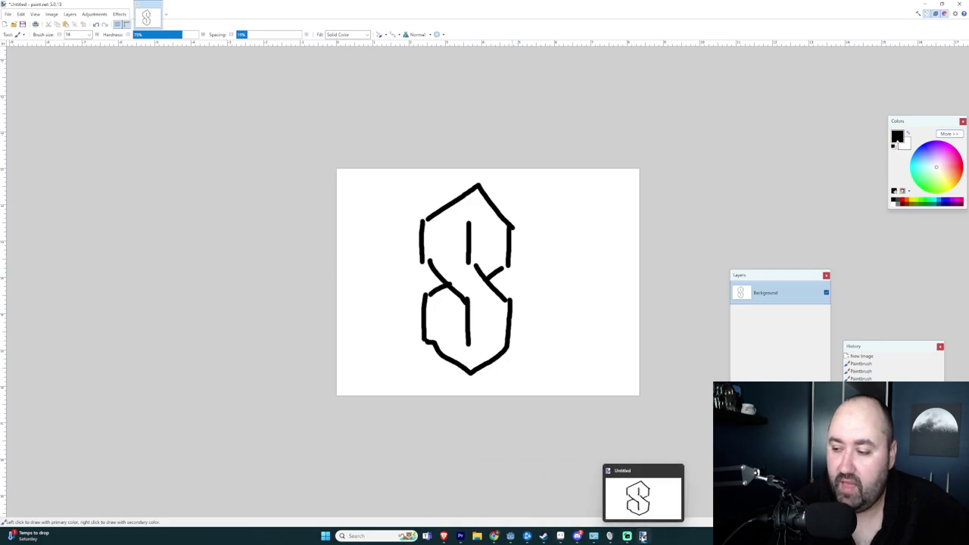
left_click(642, 537)
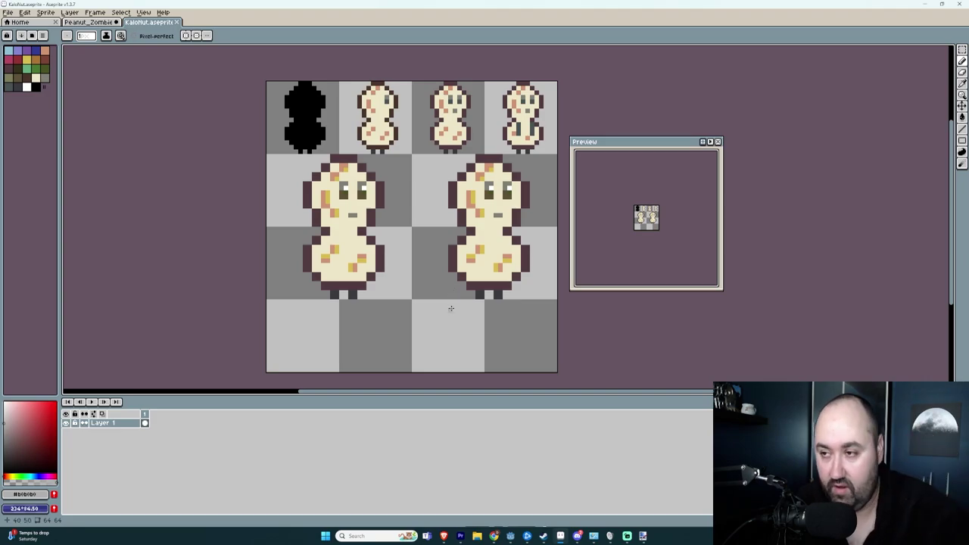
Open Clothing_NutSack.aseprite from the Nutty Dungeon folder.
scroll(462, 280, "up", 3)
scroll(471, 262, "down", 3)
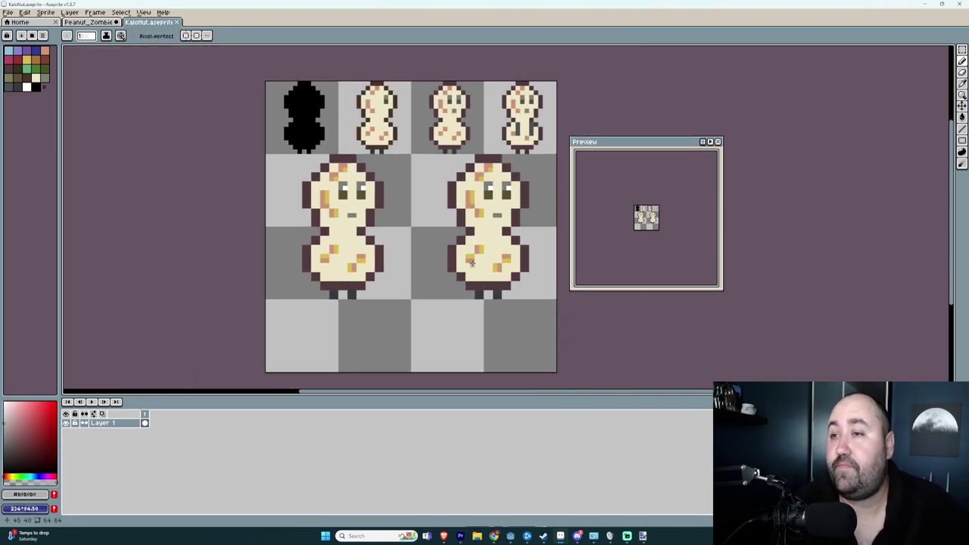
scroll(427, 164, "up", 1)
middle_click_drag(419, 163, 384, 156)
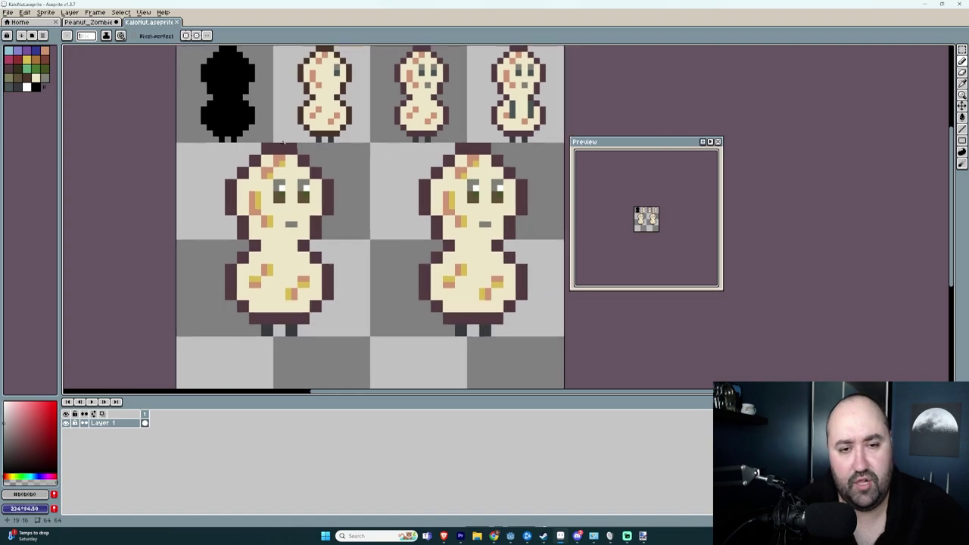
left_click(7, 13)
left_click(20, 32)
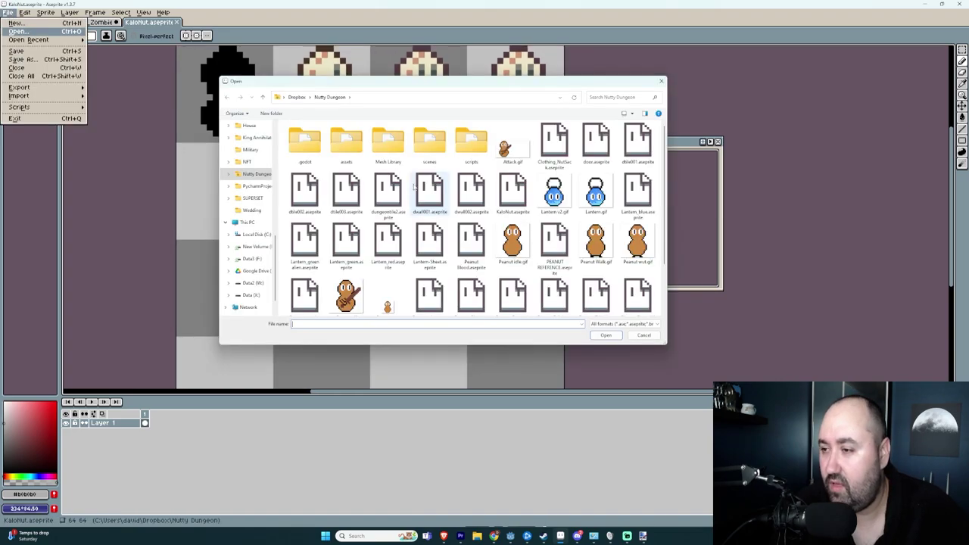
scroll(412, 185, "down", 2)
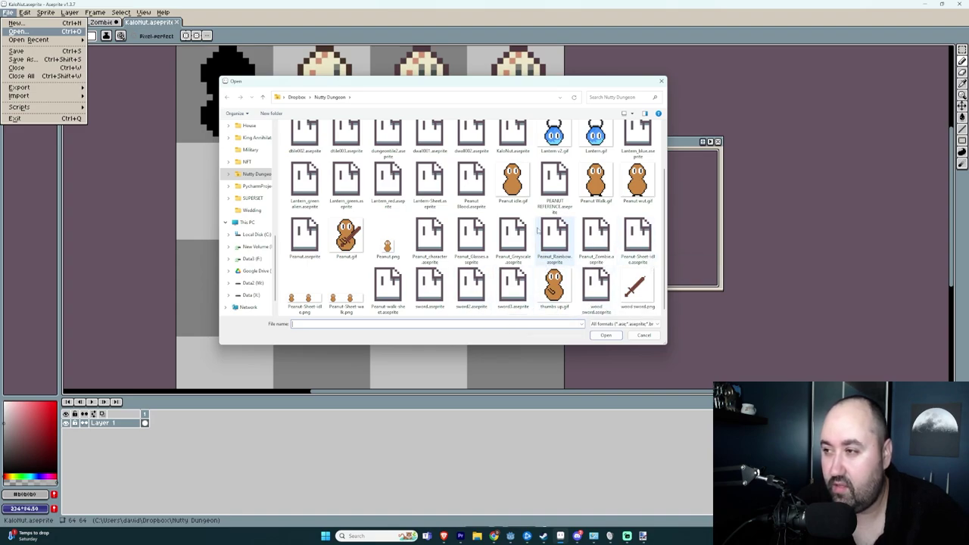
scroll(538, 232, "up", 2)
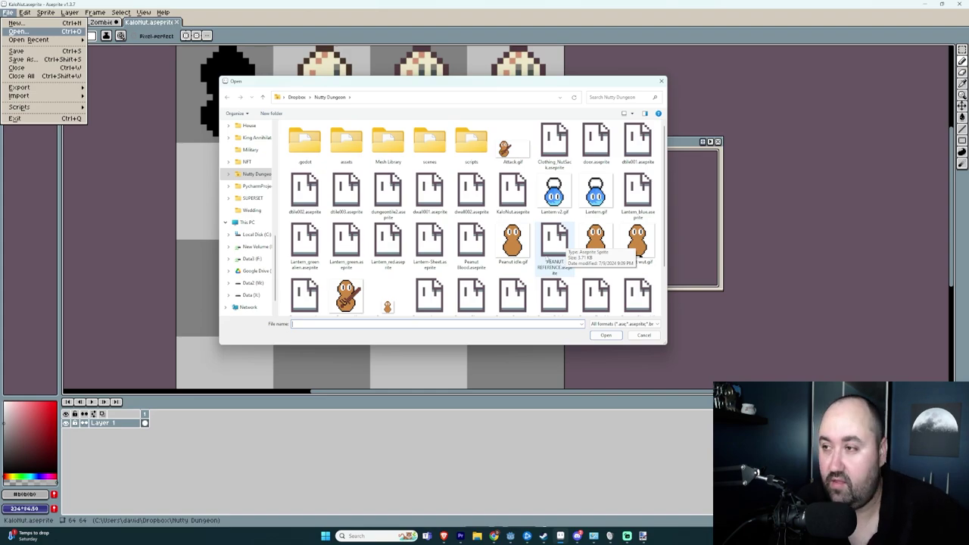
double_click(556, 148)
Select the NutSack layer's nut sack cel to copy, then return to the Peanut_Zombie tab.
scroll(567, 190, "up", 8)
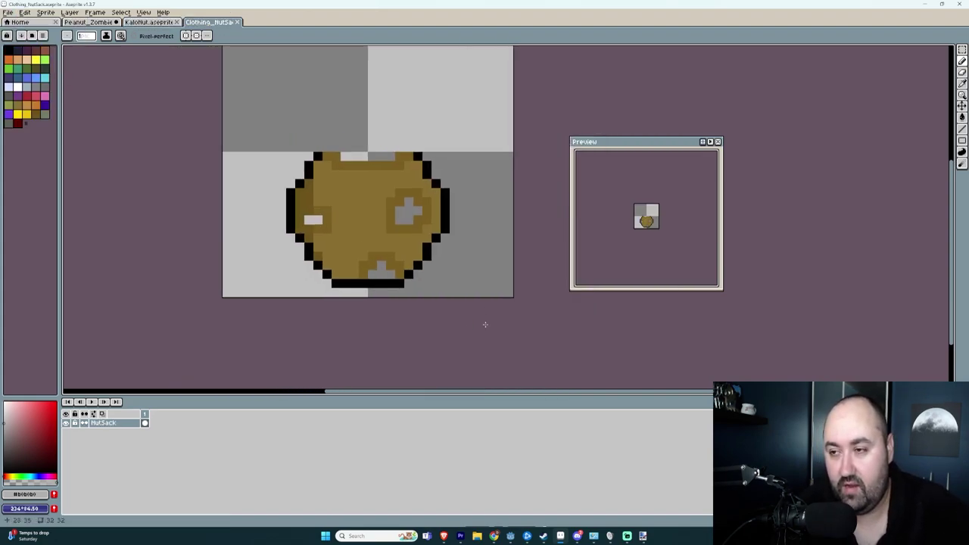
scroll(484, 321, "down", 1)
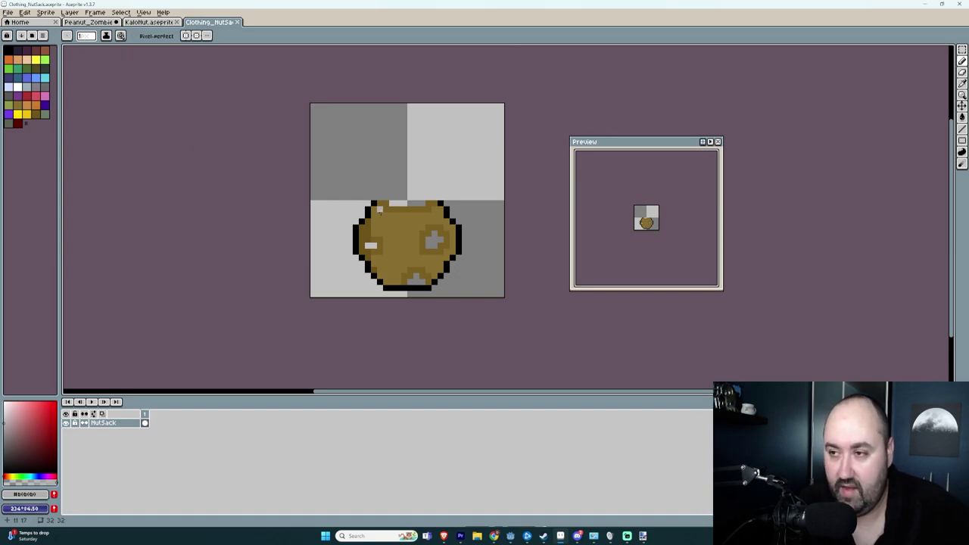
right_click(102, 424)
left_click(148, 427)
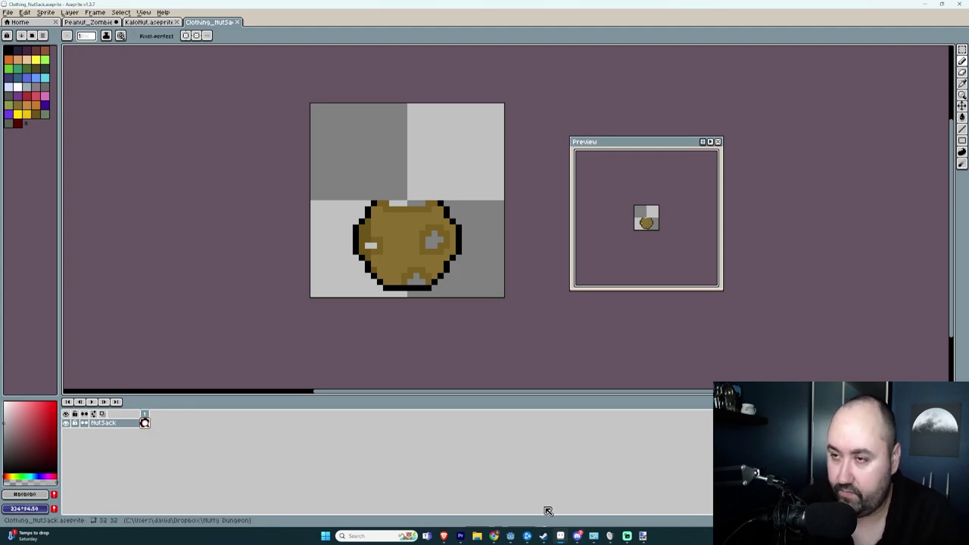
left_click(95, 22)
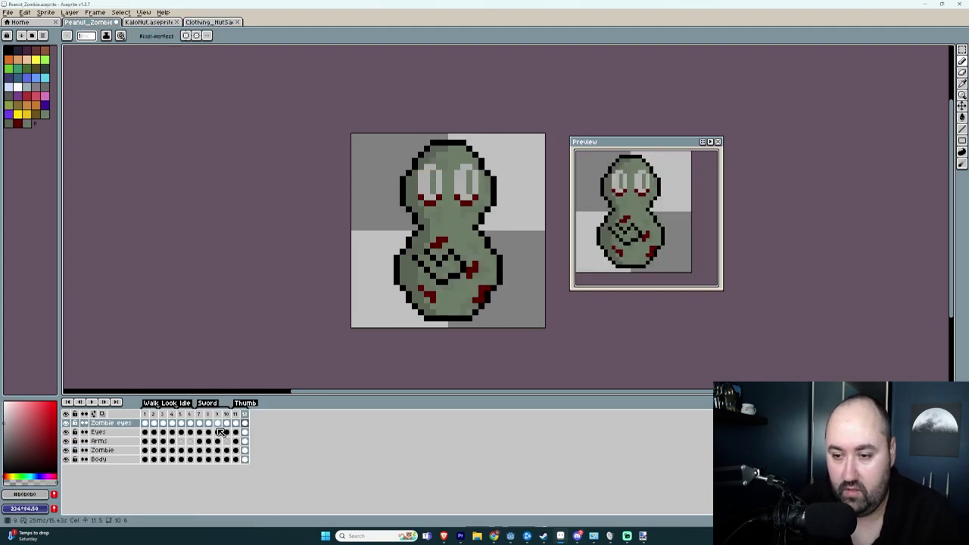
Paste the nut sack onto a new Layer 1 over the body and move it below Arms.
right_click(99, 424)
mouse_move(121, 441)
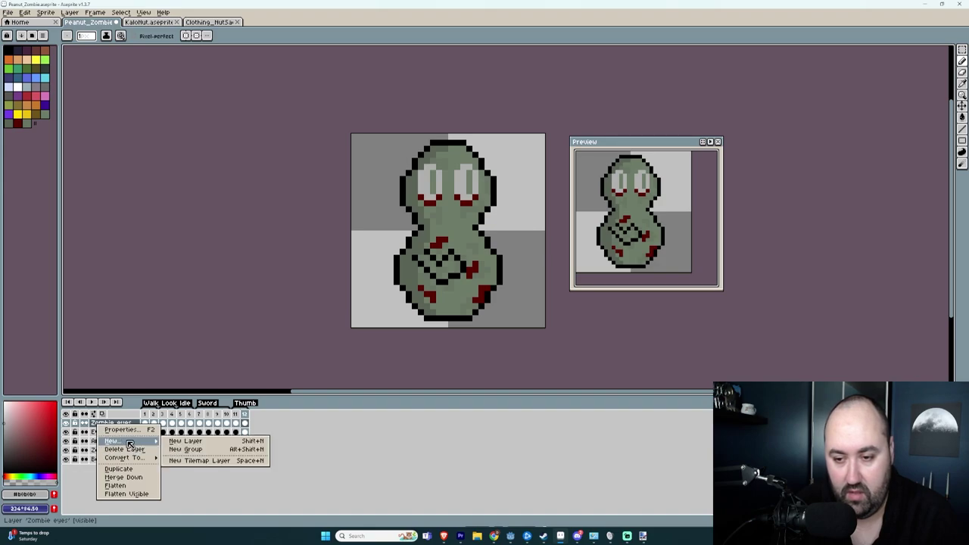
left_click(186, 441)
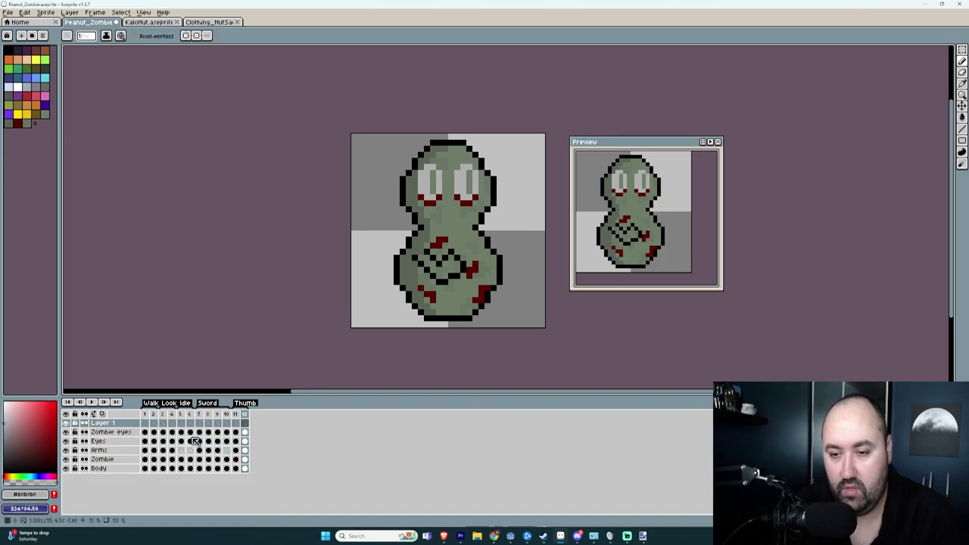
left_click(405, 255)
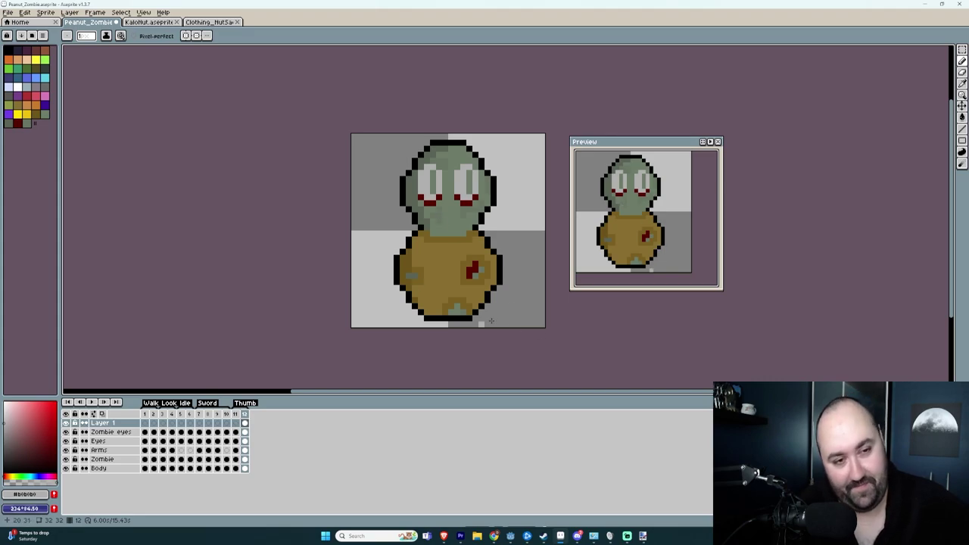
left_click_drag(106, 429, 121, 452)
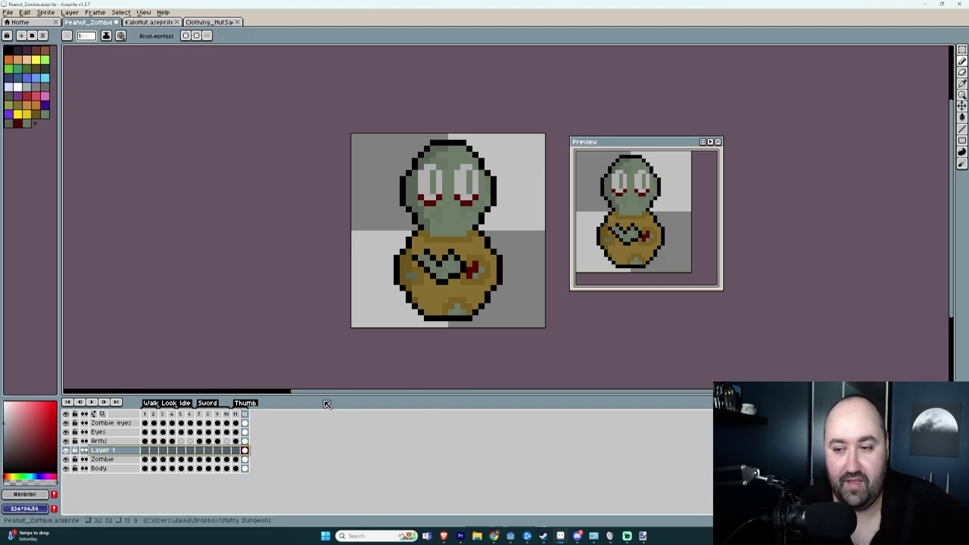
Step between frames 11 and 12 to compare the arm poses over the nut sack.
left_click(235, 414)
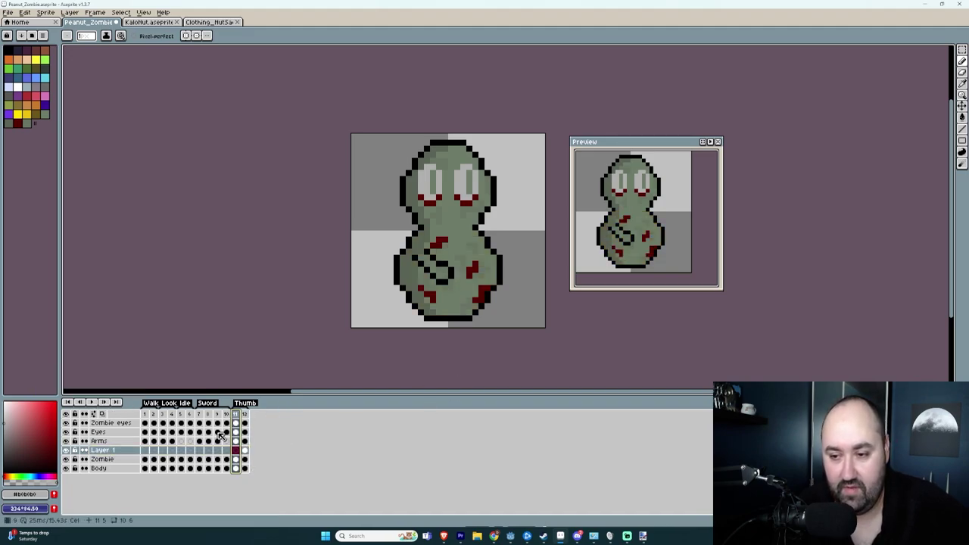
left_click(245, 449)
left_click(236, 449)
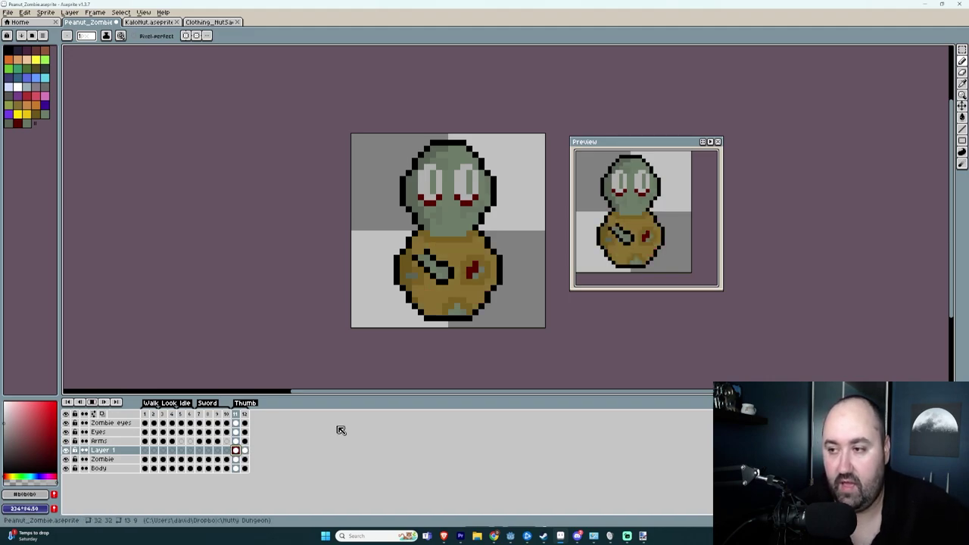
key("Right")
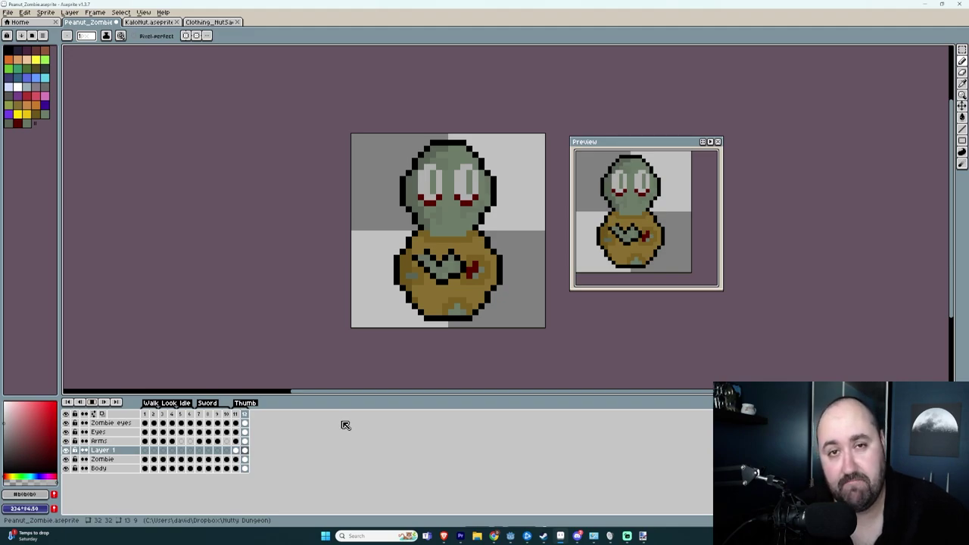
key("Left")
key("Right")
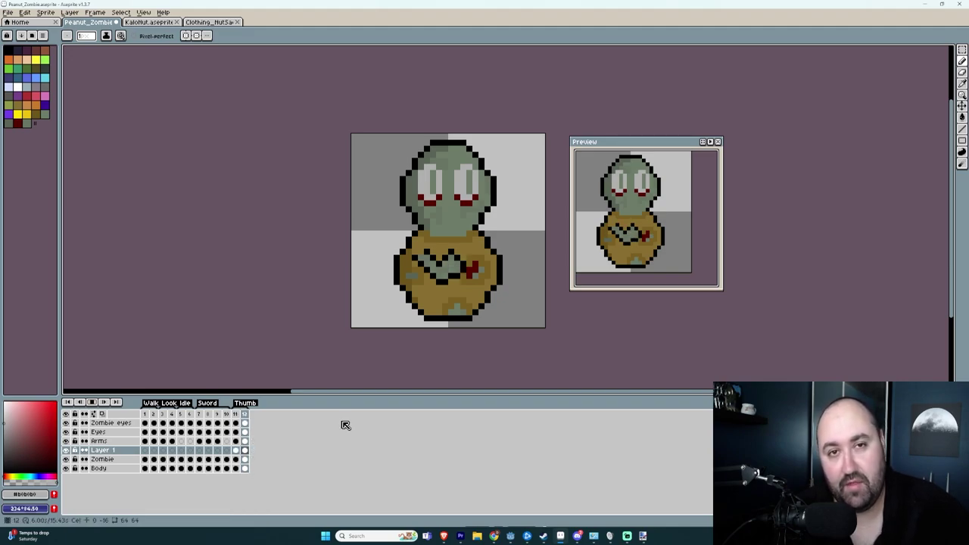